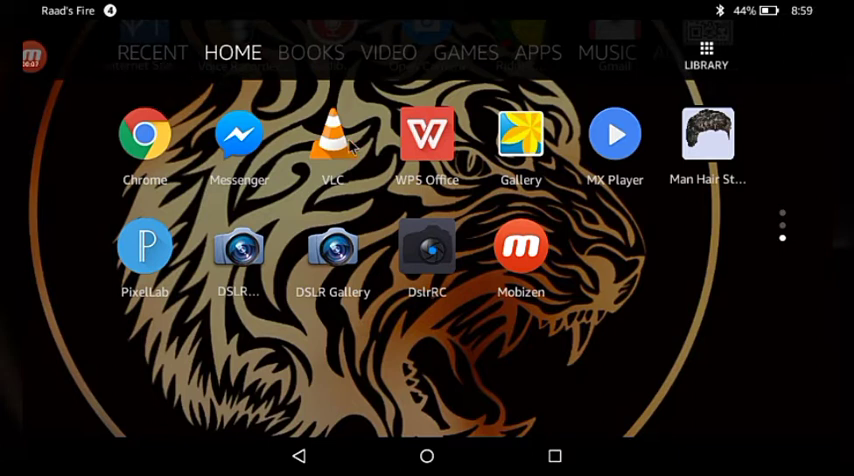
- Pick up the Mobizen app icon twice, dropping it back in place each time
{"action": "left_click_drag", "start_coordinate": [525, 258], "coordinate": [520, 255]}
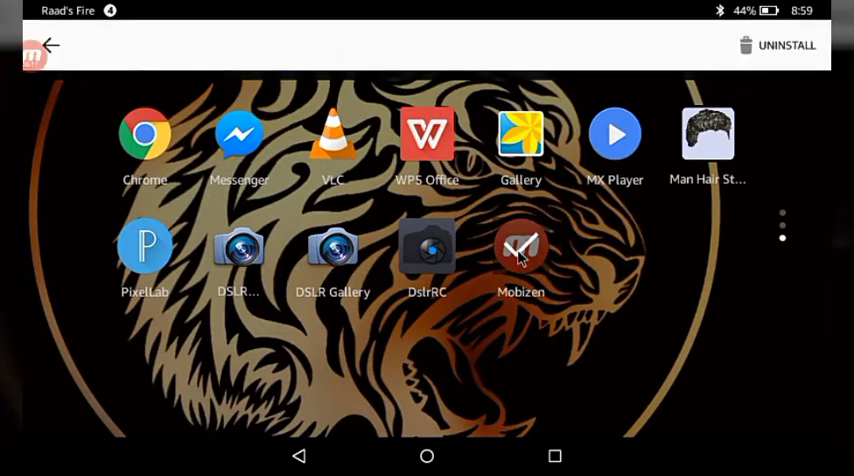
{"action": "left_click", "coordinate": [304, 455]}
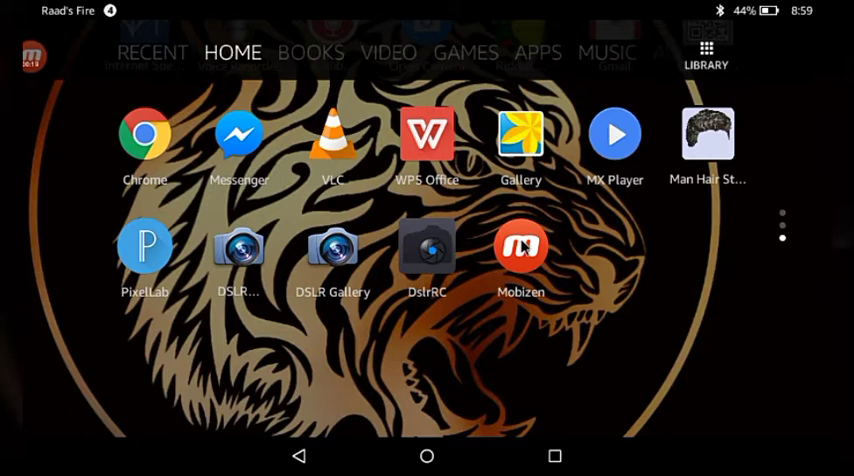
{"action": "mouse_move", "coordinate": [524, 246]}
{"action": "left_mouse_down"}
{"action": "mouse_move", "coordinate": [511, 260]}
{"action": "mouse_move", "coordinate": [517, 252]}
{"action": "left_mouse_up"}
{"action": "left_click", "coordinate": [316, 455]}
- Expand and collapse the bubble's recording controls, then dock the bubble half off-screen at top-left
{"action": "left_click_drag", "start_coordinate": [165, 133], "coordinate": [244, 196]}
{"action": "left_click", "coordinate": [33, 56]}
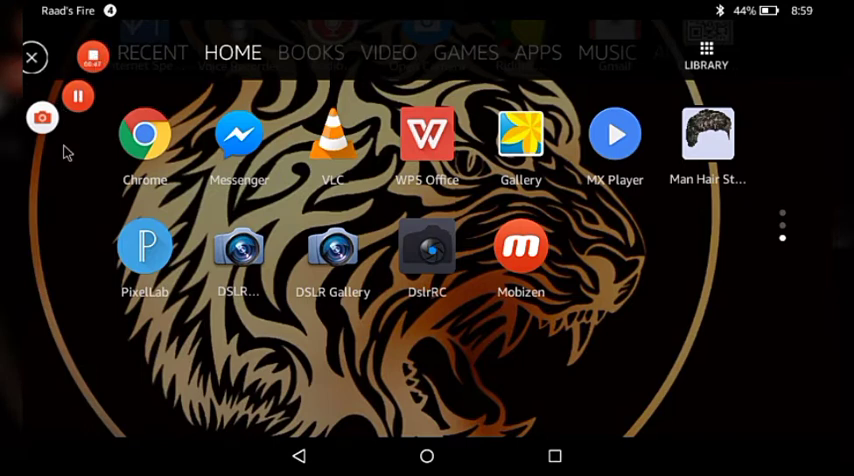
{"action": "left_click", "coordinate": [27, 50]}
{"action": "mouse_move", "coordinate": [120, 172]}
{"action": "left_mouse_down"}
{"action": "mouse_move", "coordinate": [98, 320]}
{"action": "mouse_move", "coordinate": [130, 168]}
{"action": "mouse_move", "coordinate": [120, 350]}
{"action": "mouse_move", "coordinate": [151, 67]}
{"action": "left_mouse_up"}
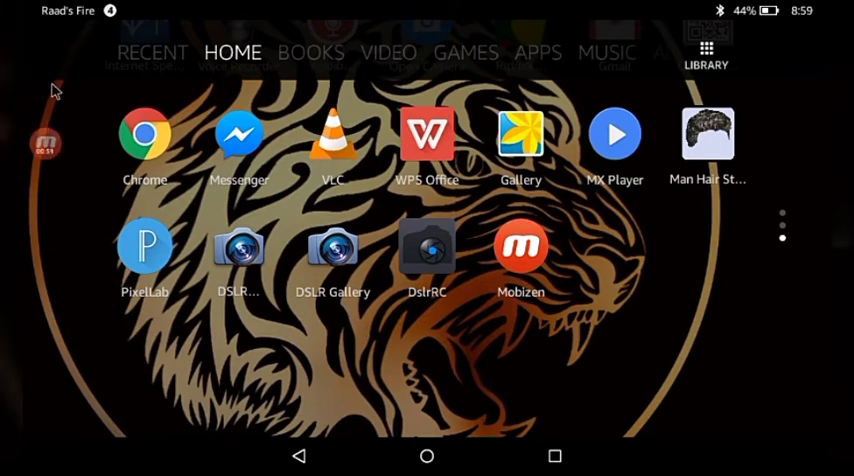
{"action": "left_click_drag", "start_coordinate": [32, 74], "coordinate": [26, 106]}
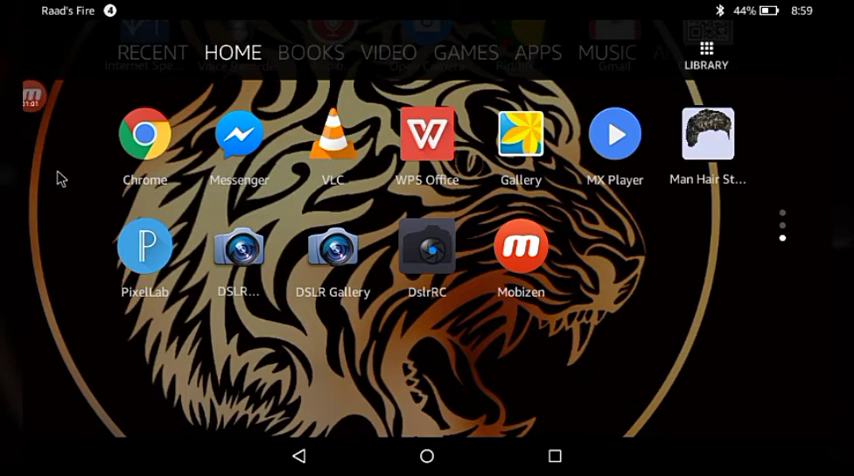